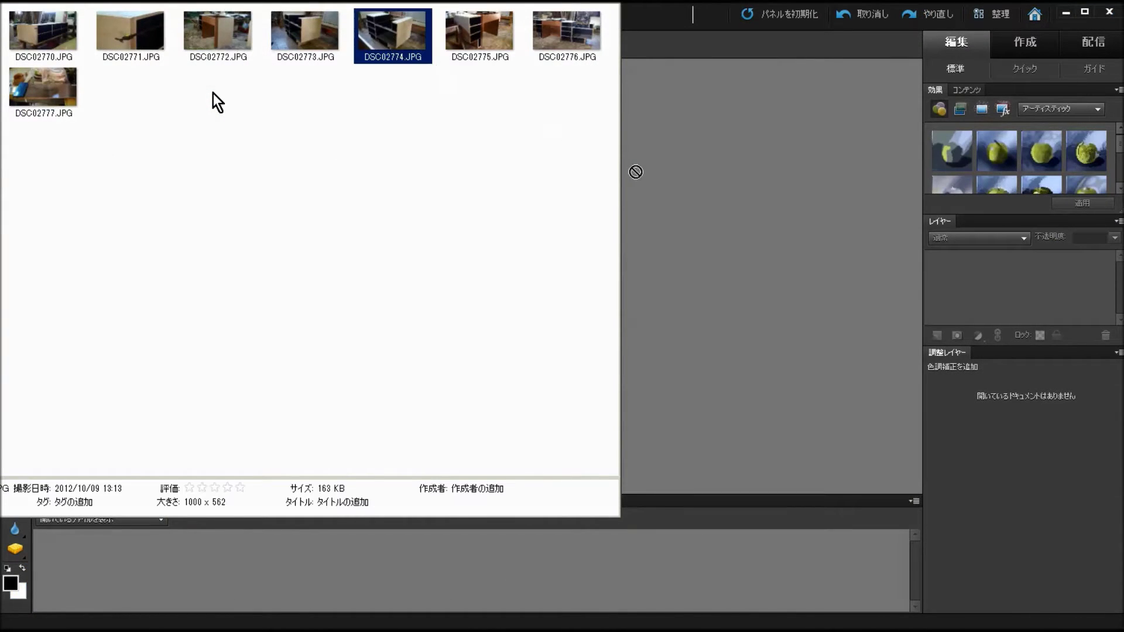
Load DSC02774.JPG of the plywood shelf unit into the Elements editor
{"action": "left_click_drag", "start_coordinate": [388, 42], "coordinate": [670, 201]}
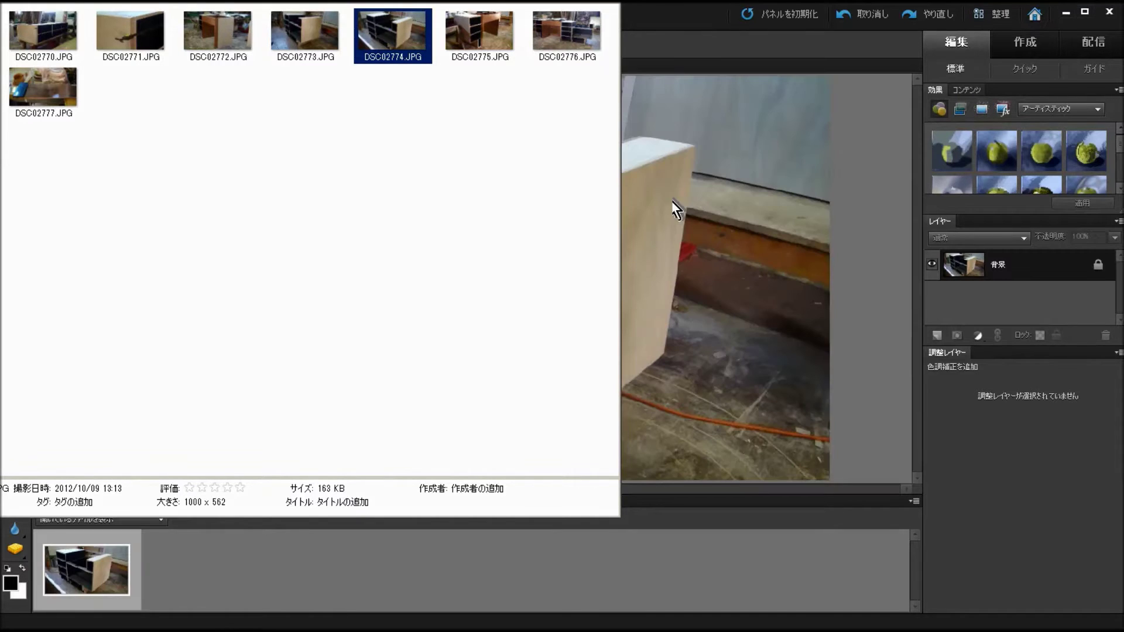
{"action": "left_click", "coordinate": [709, 20]}
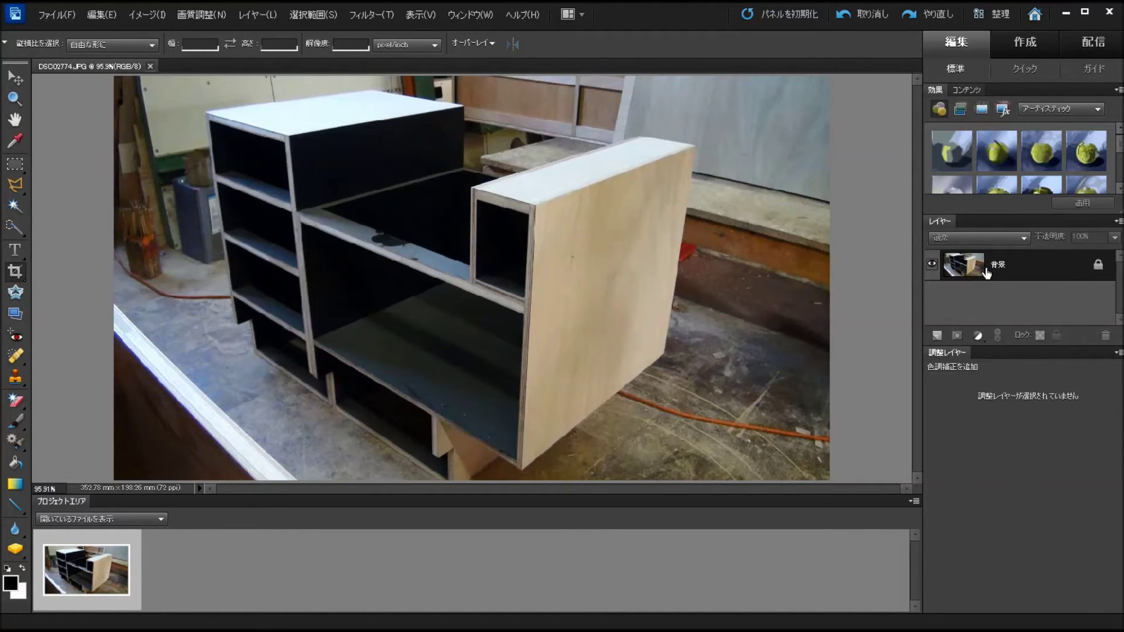
Free-transform the photo, widening the bottom corners to 127% so the shelf verticals stand straight
{"action": "left_click", "coordinate": [99, 20]}
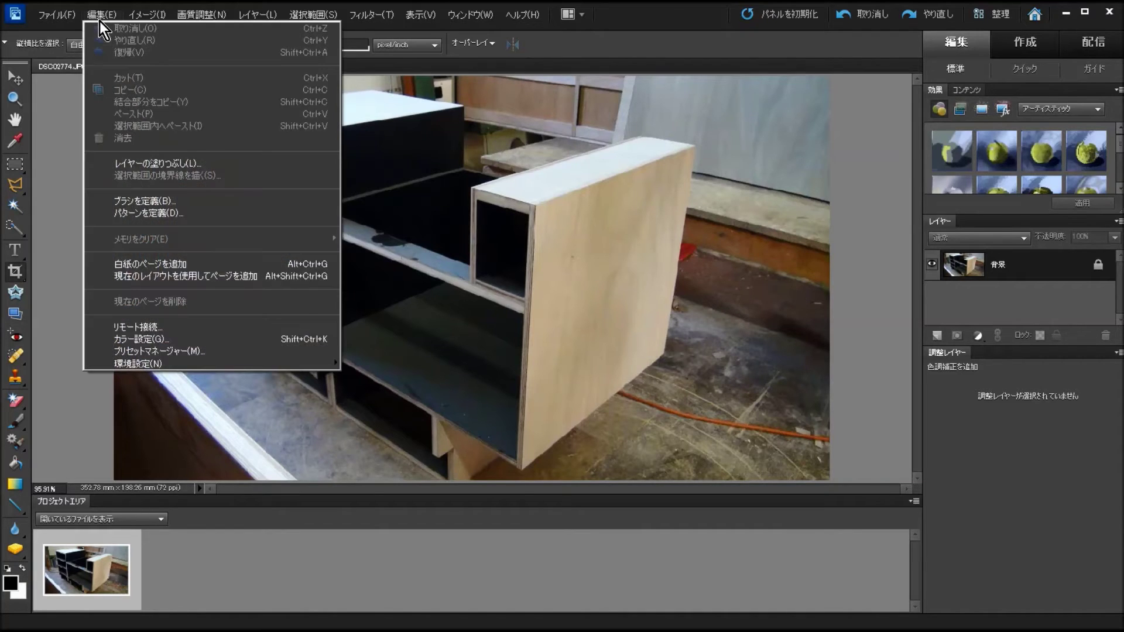
{"action": "left_click", "coordinate": [275, 124]}
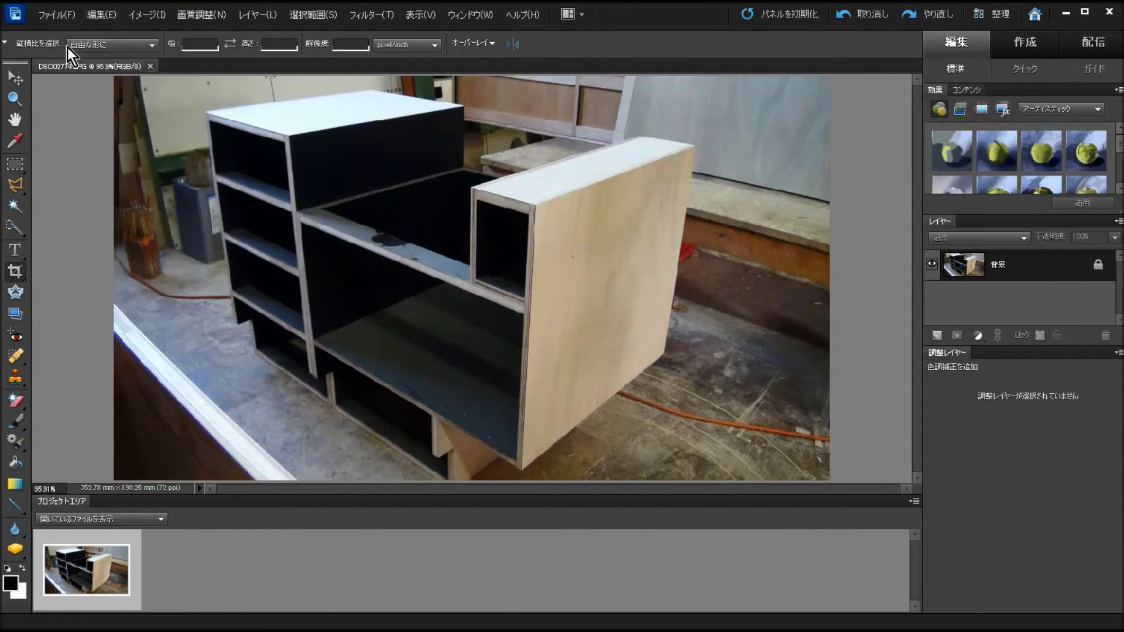
{"action": "left_click", "coordinate": [143, 17]}
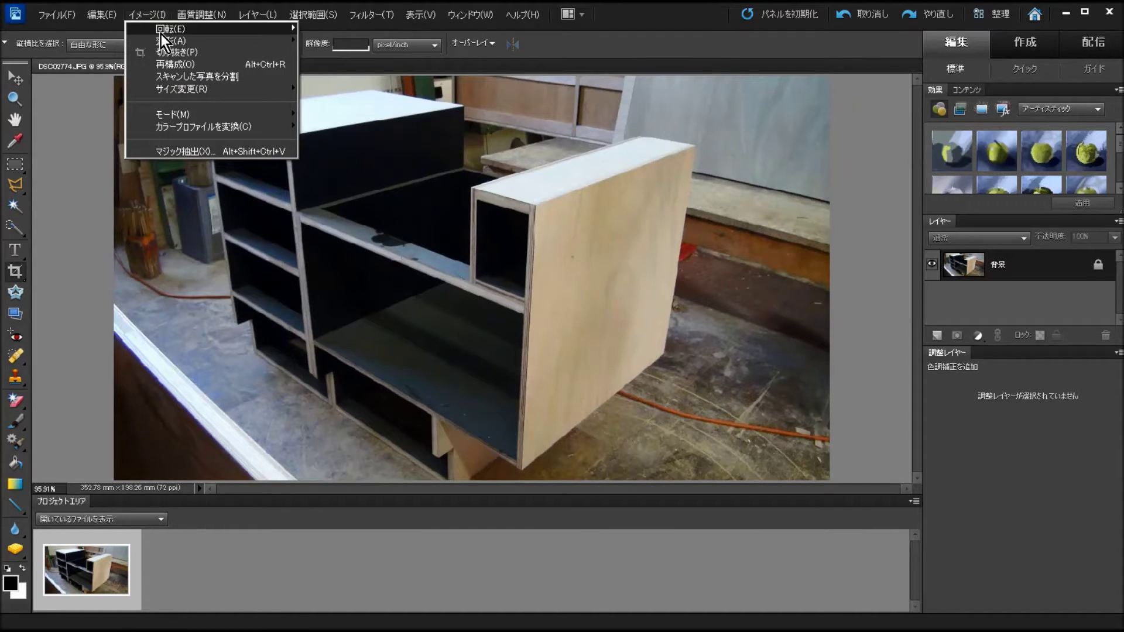
{"action": "mouse_move", "coordinate": [173, 41]}
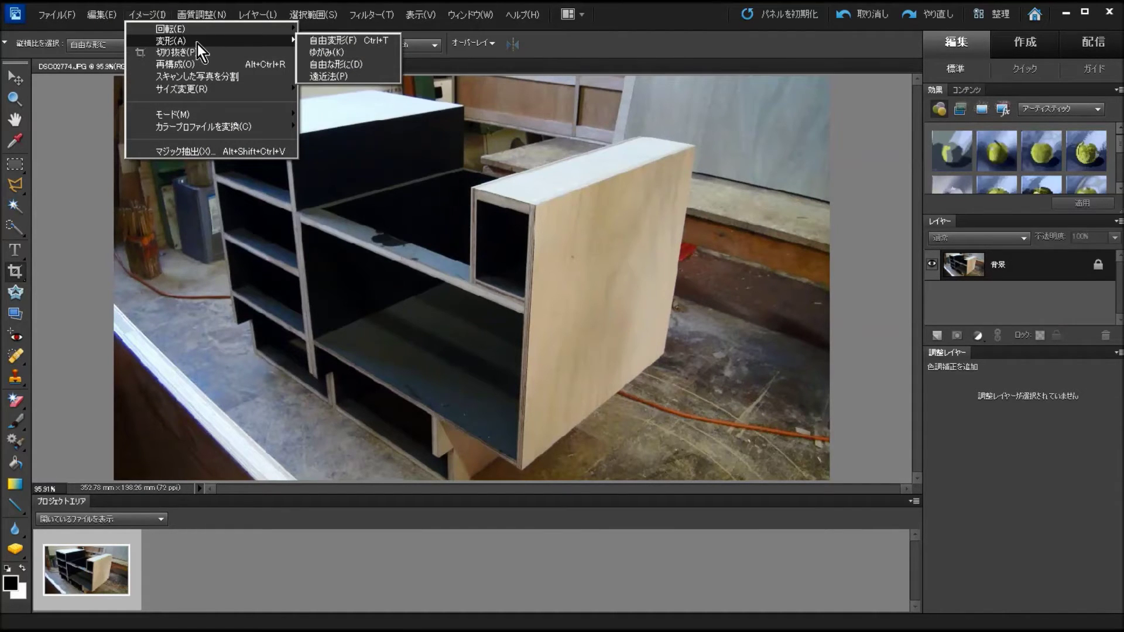
{"action": "left_click", "coordinate": [340, 64]}
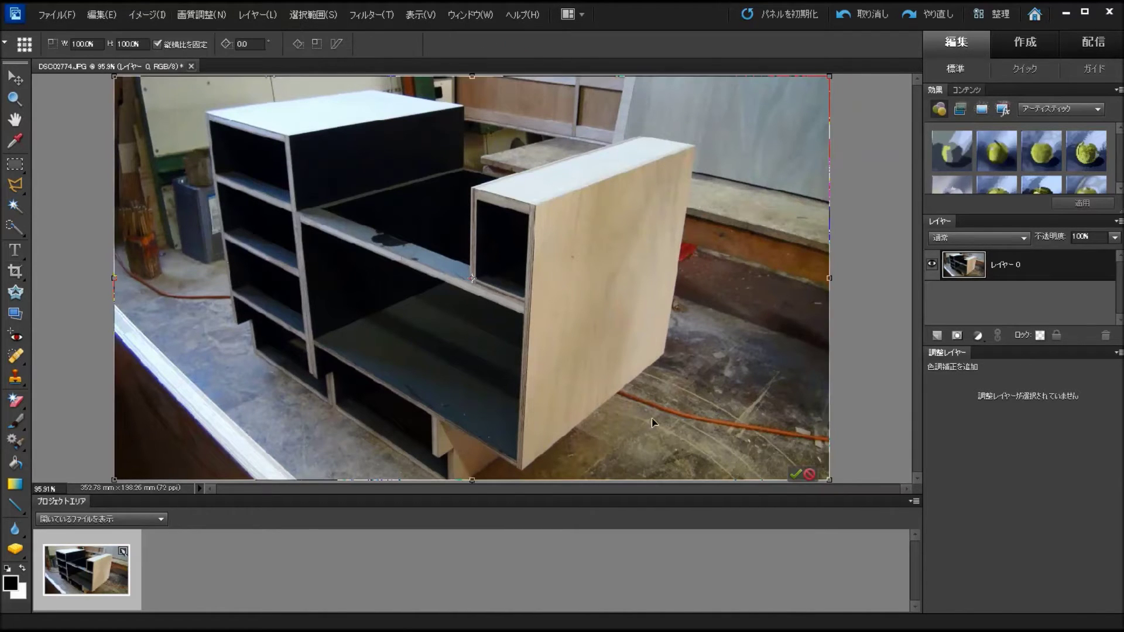
{"action": "mouse_move", "coordinate": [828, 480]}
{"action": "left_mouse_down"}
{"action": "mouse_move", "coordinate": [911, 496]}
{"action": "mouse_move", "coordinate": [883, 489]}
{"action": "left_mouse_up"}
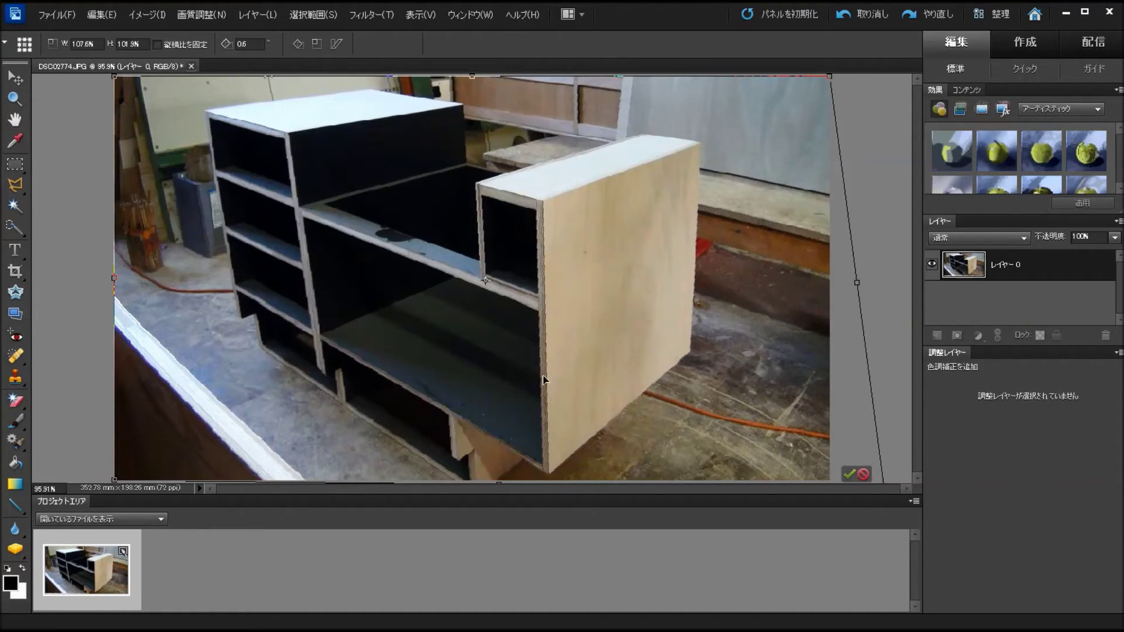
{"action": "left_click_drag", "start_coordinate": [115, 481], "coordinate": [32, 484]}
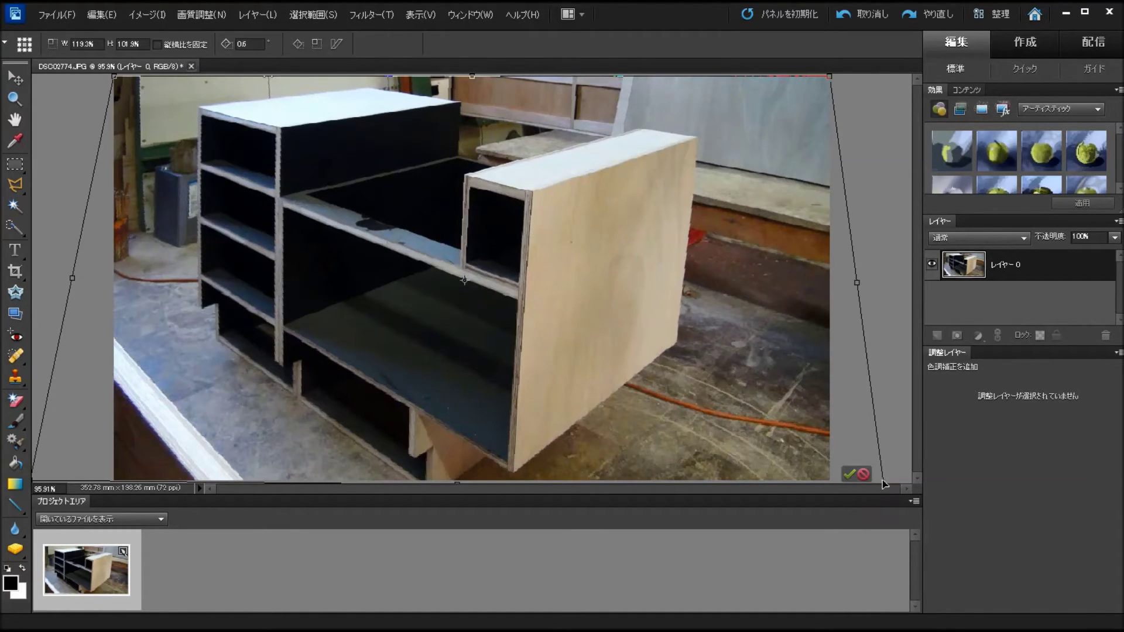
{"action": "left_click_drag", "start_coordinate": [579, 325], "coordinate": [578, 259]}
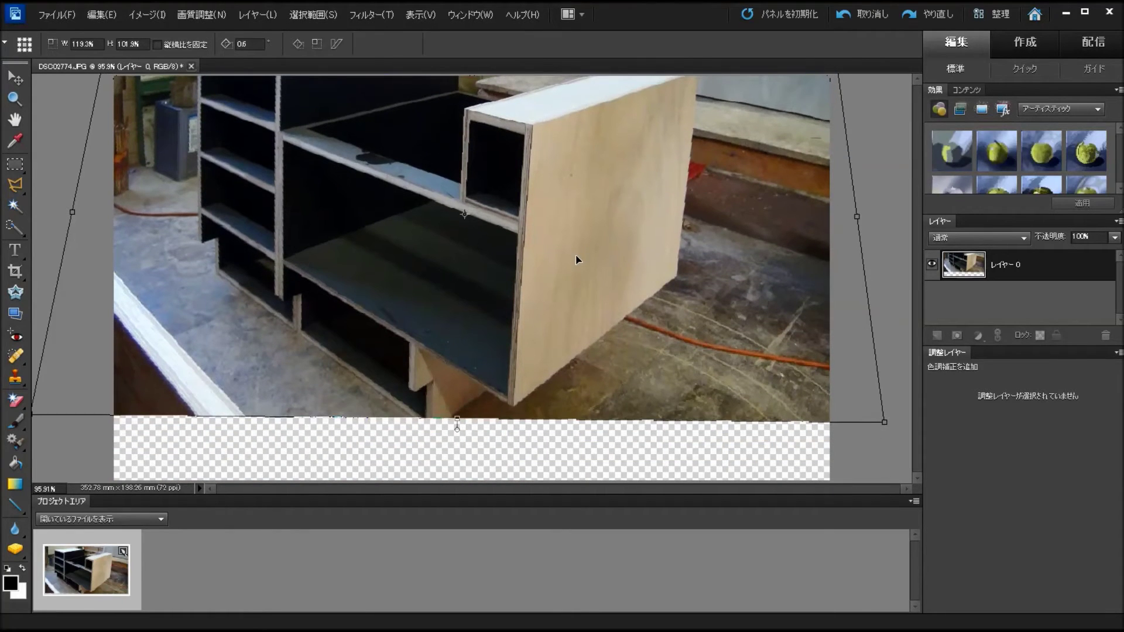
{"action": "left_click_drag", "start_coordinate": [887, 429], "coordinate": [936, 430]}
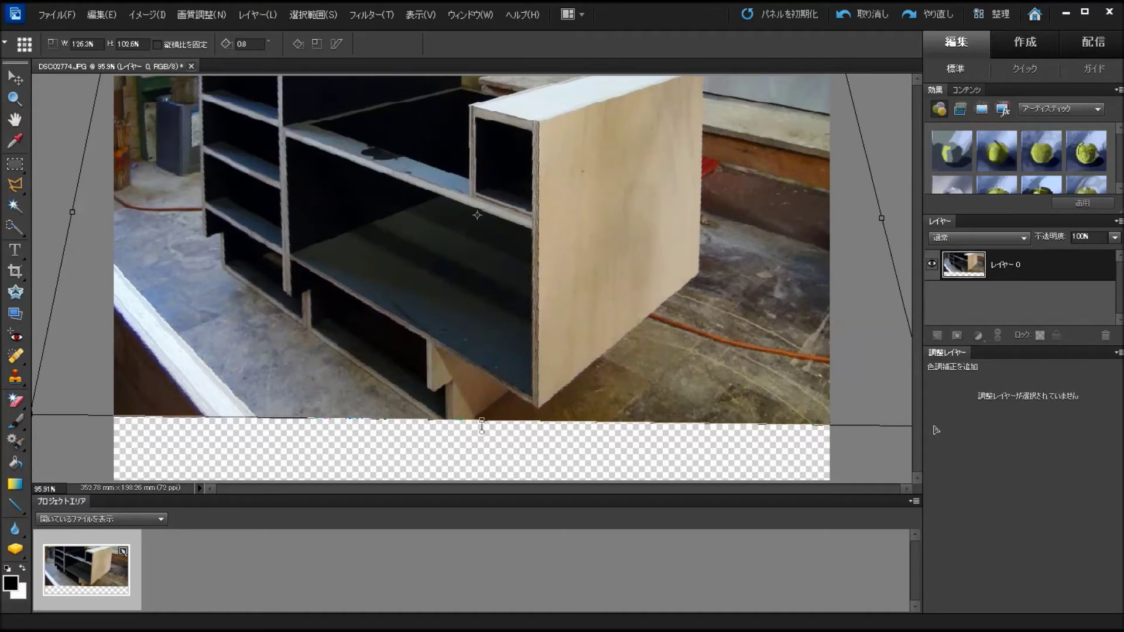
{"action": "left_click_drag", "start_coordinate": [352, 296], "coordinate": [350, 369]}
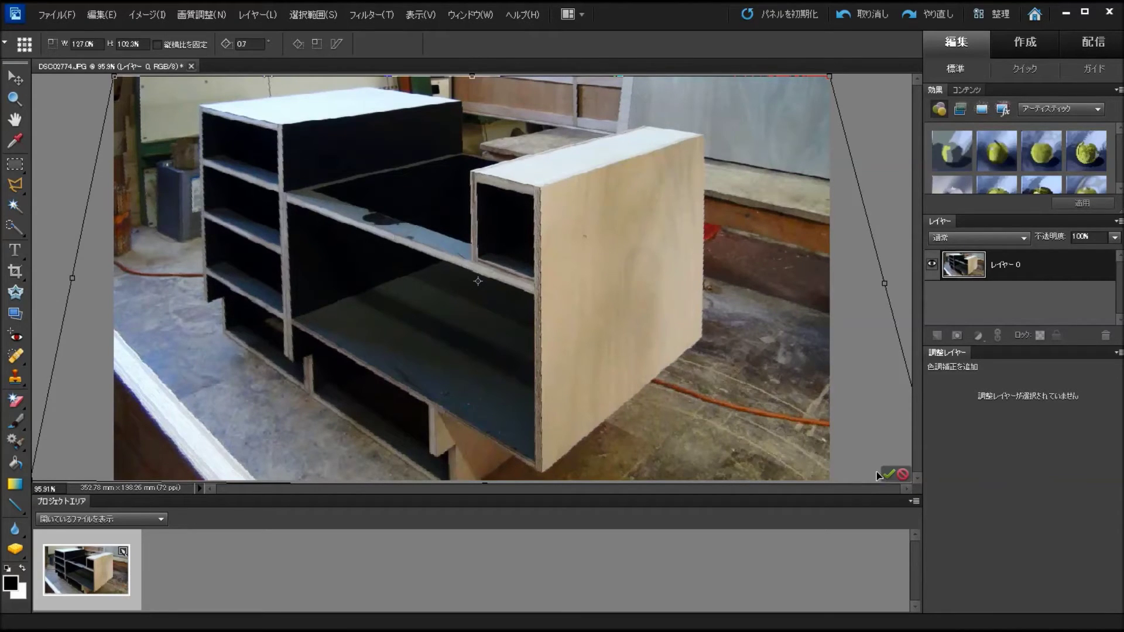
{"action": "left_click", "coordinate": [889, 475]}
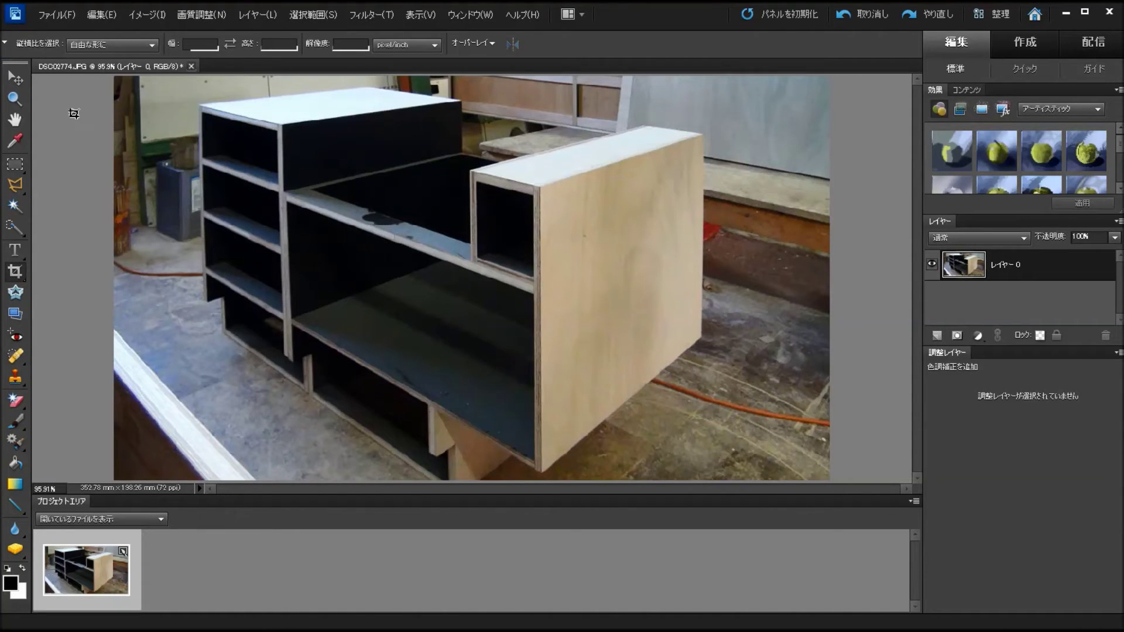
Apply Levels with midtones 1.49 and white input 234 to brighten the shelf photo
{"action": "left_click", "coordinate": [196, 19]}
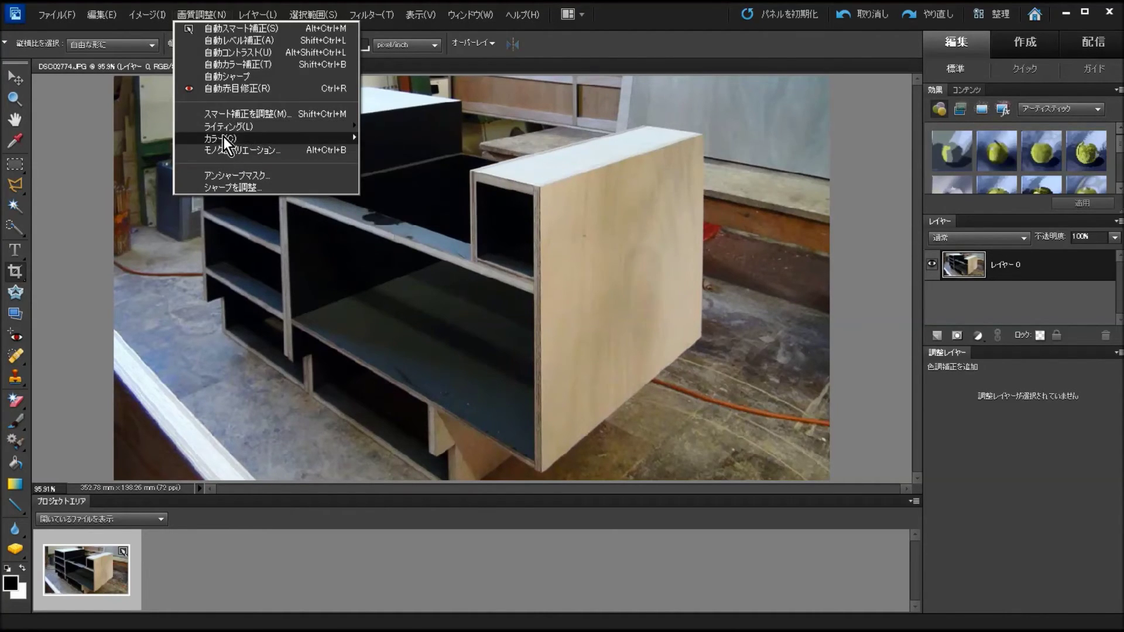
{"action": "mouse_move", "coordinate": [263, 125]}
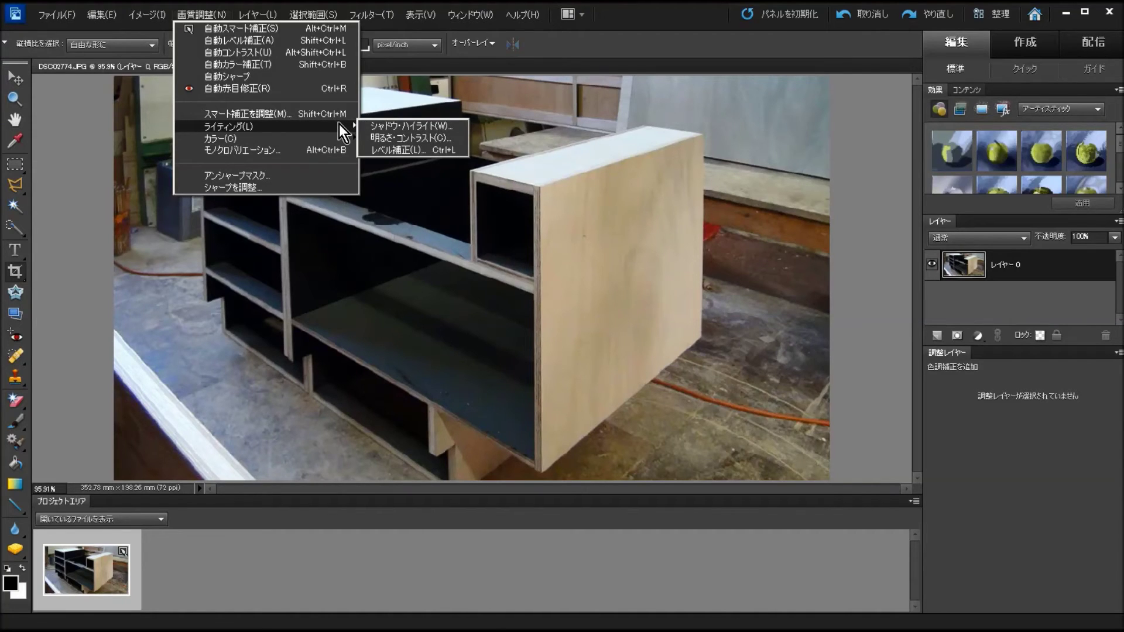
{"action": "left_click", "coordinate": [389, 151]}
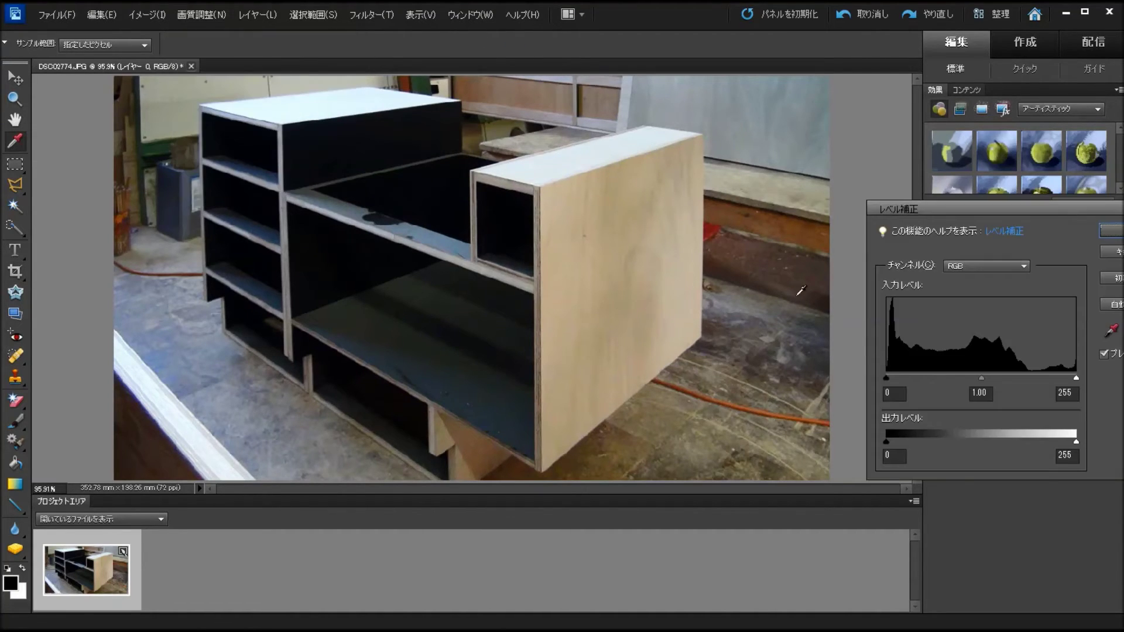
{"action": "mouse_move", "coordinate": [983, 379]}
{"action": "left_mouse_down"}
{"action": "mouse_move", "coordinate": [919, 381]}
{"action": "mouse_move", "coordinate": [954, 384]}
{"action": "left_mouse_up"}
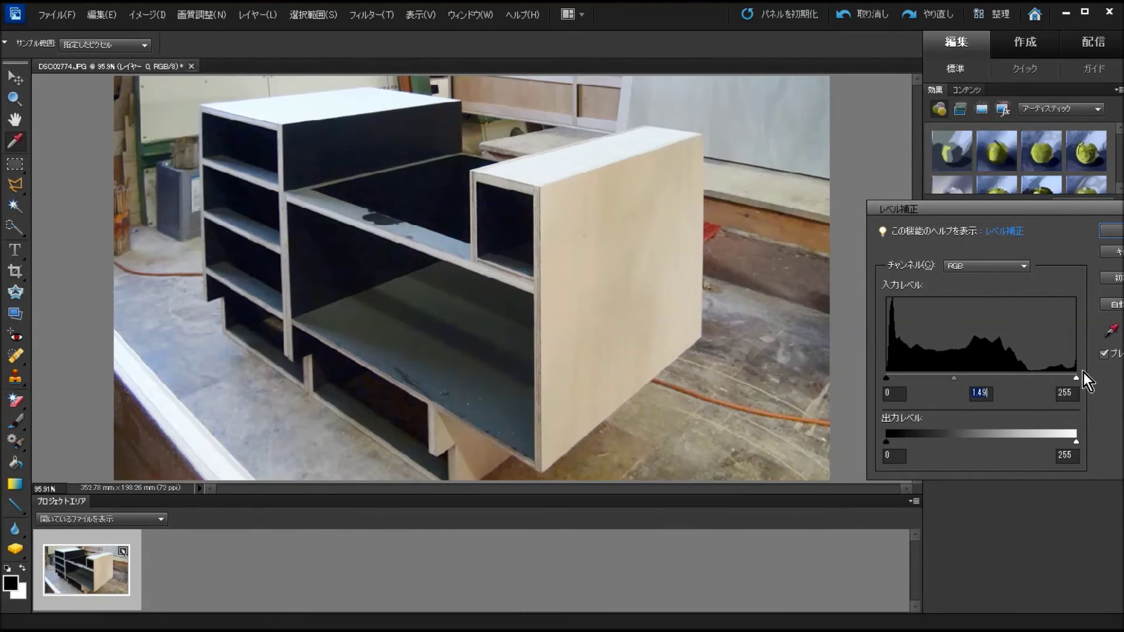
{"action": "left_click_drag", "start_coordinate": [1076, 379], "coordinate": [1053, 380]}
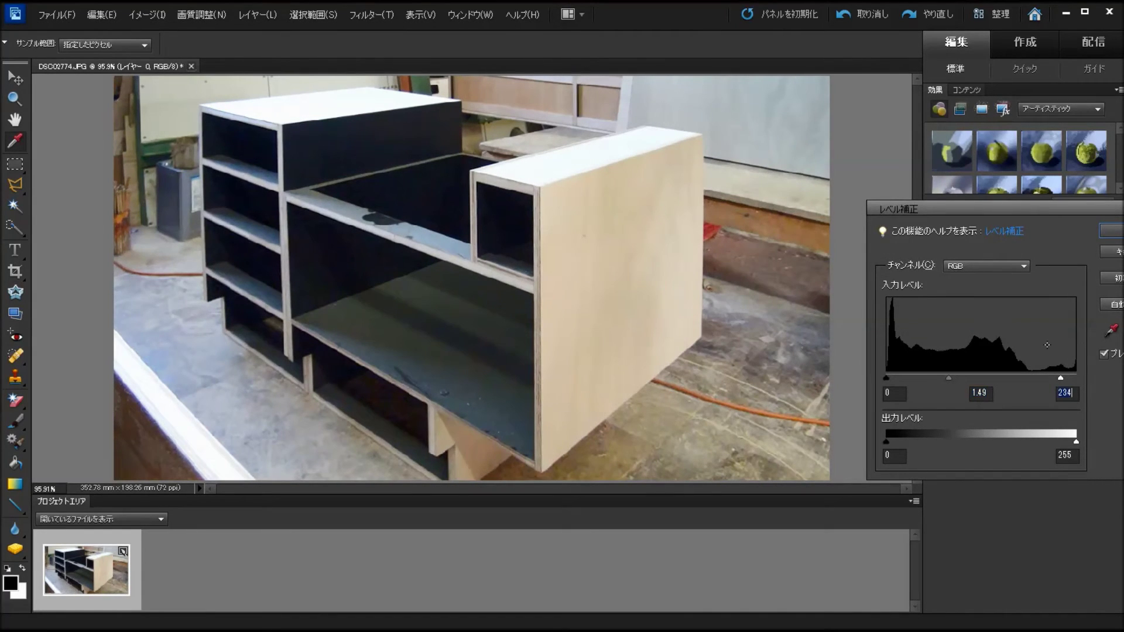
{"action": "left_click_drag", "start_coordinate": [1040, 207], "coordinate": [894, 187]}
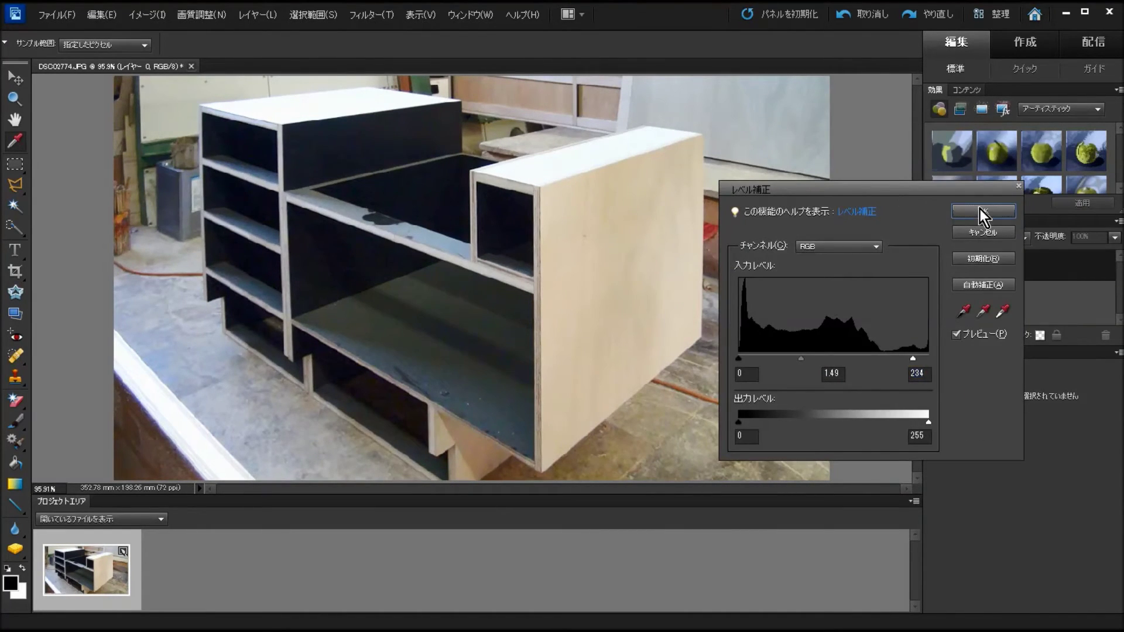
{"action": "left_click", "coordinate": [979, 208]}
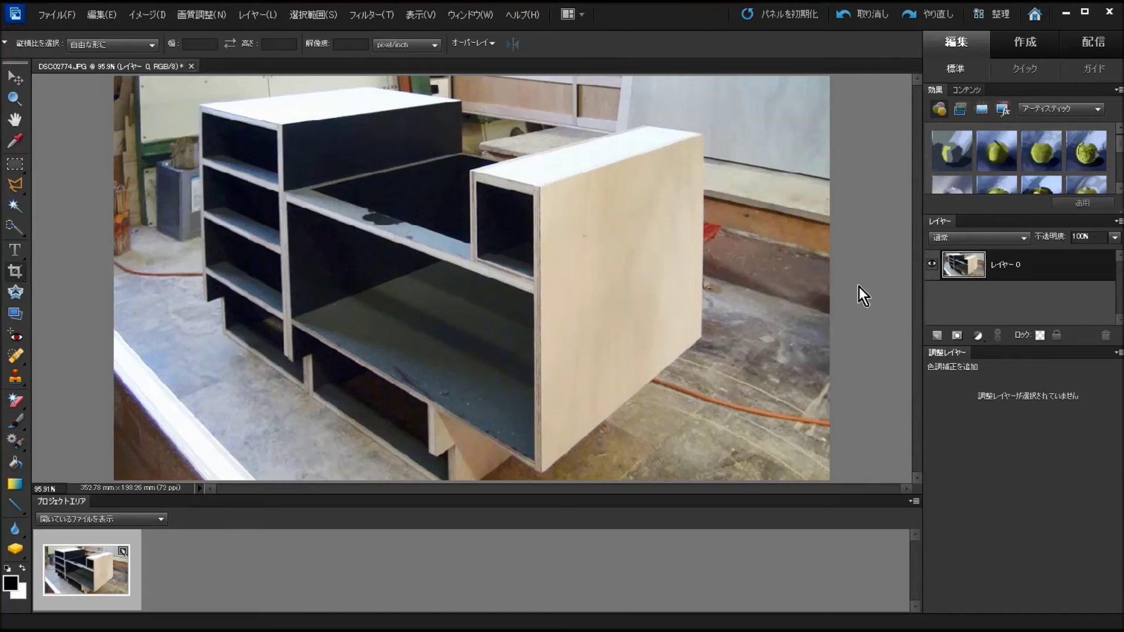
In Quick mode, reset Smart Fix to zero and set Shadows to 11, then return to Full Edit
{"action": "left_click", "coordinate": [1032, 73]}
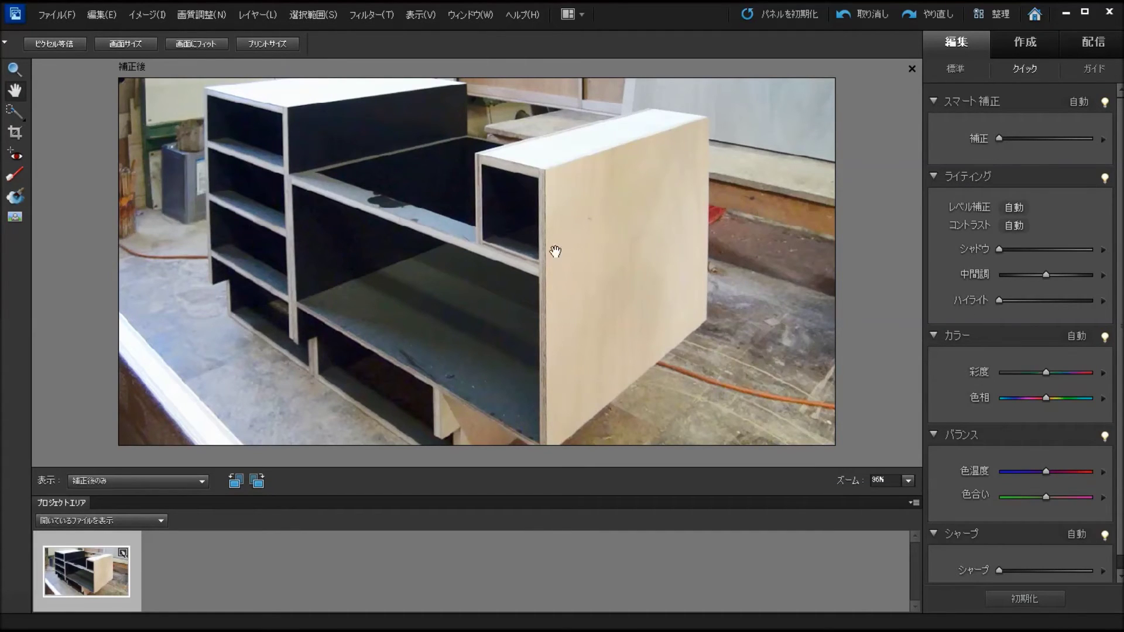
{"action": "left_click_drag", "start_coordinate": [1011, 141], "coordinate": [1043, 144]}
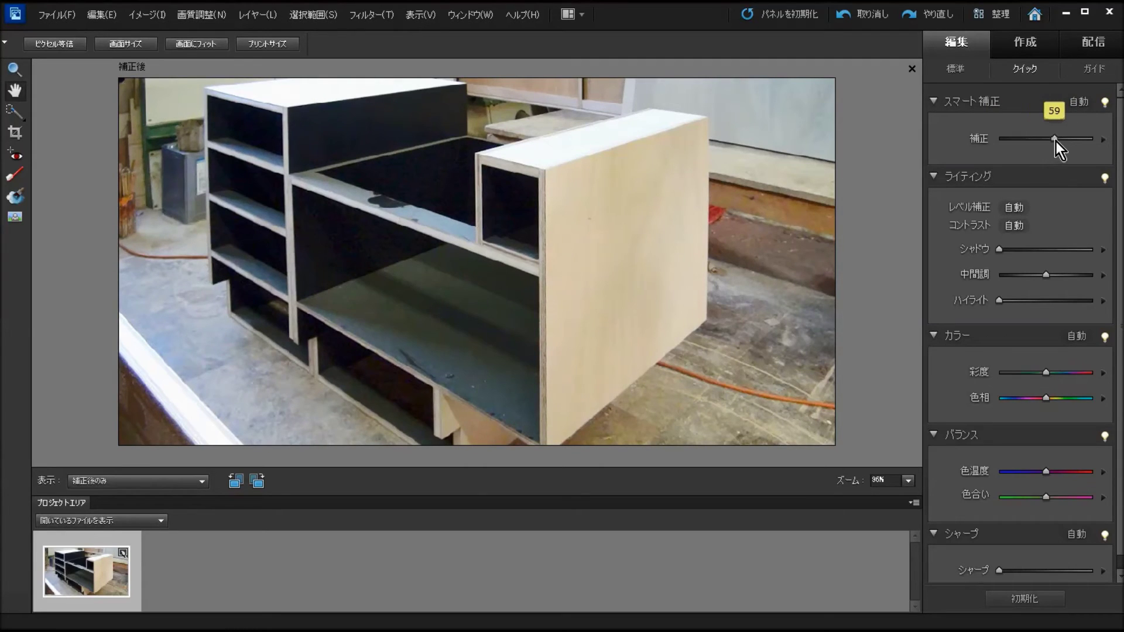
{"action": "left_click_drag", "start_coordinate": [1055, 141], "coordinate": [992, 141]}
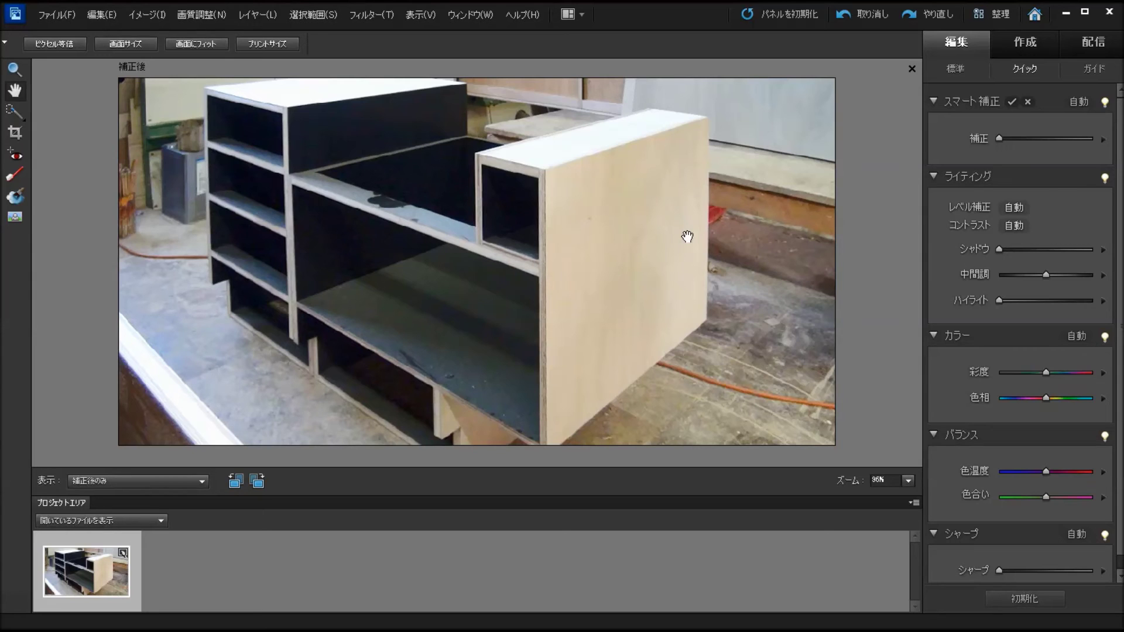
{"action": "mouse_move", "coordinate": [1014, 255]}
{"action": "left_mouse_down"}
{"action": "mouse_move", "coordinate": [995, 253]}
{"action": "mouse_move", "coordinate": [1070, 252]}
{"action": "mouse_move", "coordinate": [991, 251]}
{"action": "mouse_move", "coordinate": [1035, 250]}
{"action": "mouse_move", "coordinate": [992, 245]}
{"action": "mouse_move", "coordinate": [1031, 248]}
{"action": "mouse_move", "coordinate": [1014, 248]}
{"action": "left_mouse_up"}
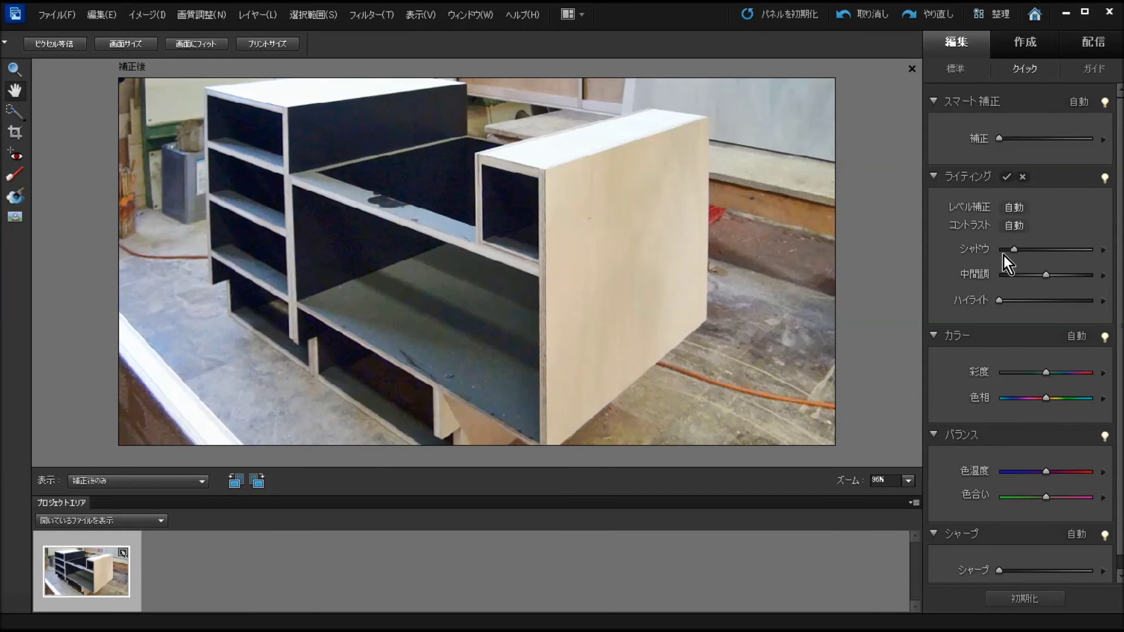
{"action": "left_click_drag", "start_coordinate": [1003, 256], "coordinate": [1023, 249]}
{"action": "left_click", "coordinate": [956, 71]}
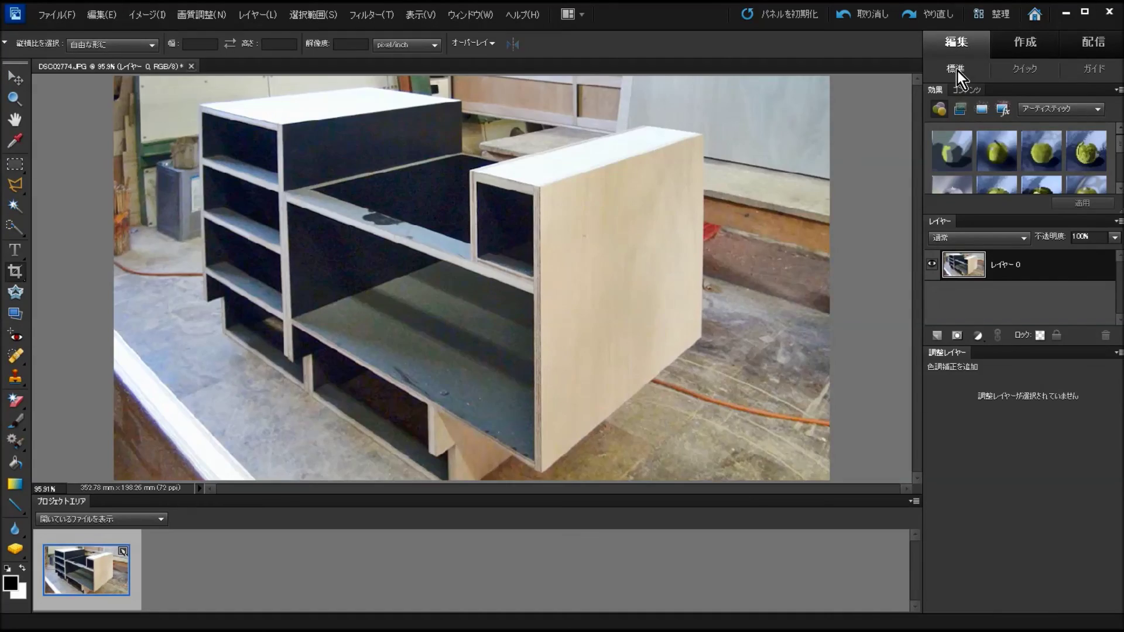